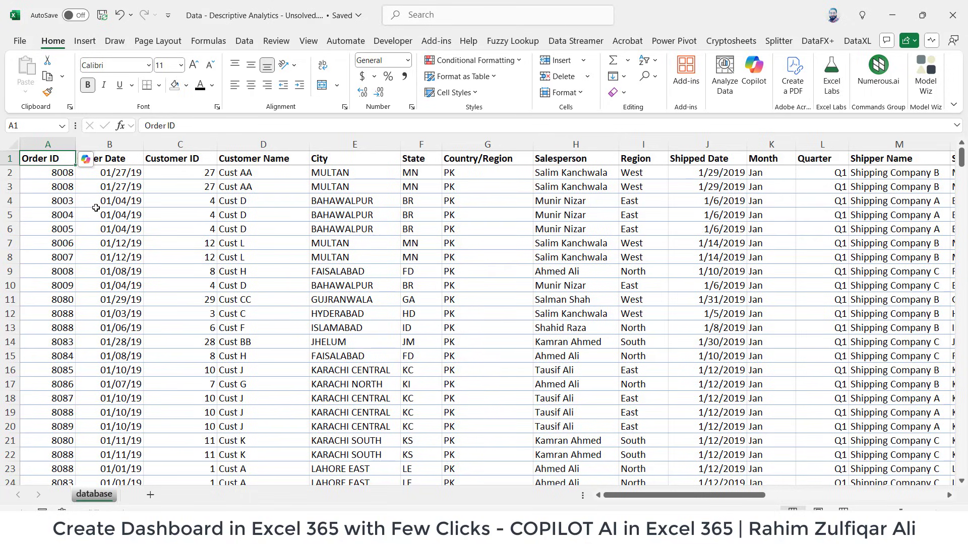
Select the entire order data range, from the Order ID header in A1, with Ctrl+A
{"action": "left_click", "coordinate": [202, 242]}
{"action": "mouse_move", "coordinate": [683, 496]}
{"action": "left_mouse_down"}
{"action": "mouse_move", "coordinate": [850, 498]}
{"action": "mouse_move", "coordinate": [671, 496]}
{"action": "mouse_move", "coordinate": [885, 495]}
{"action": "mouse_move", "coordinate": [696, 496]}
{"action": "left_mouse_up"}
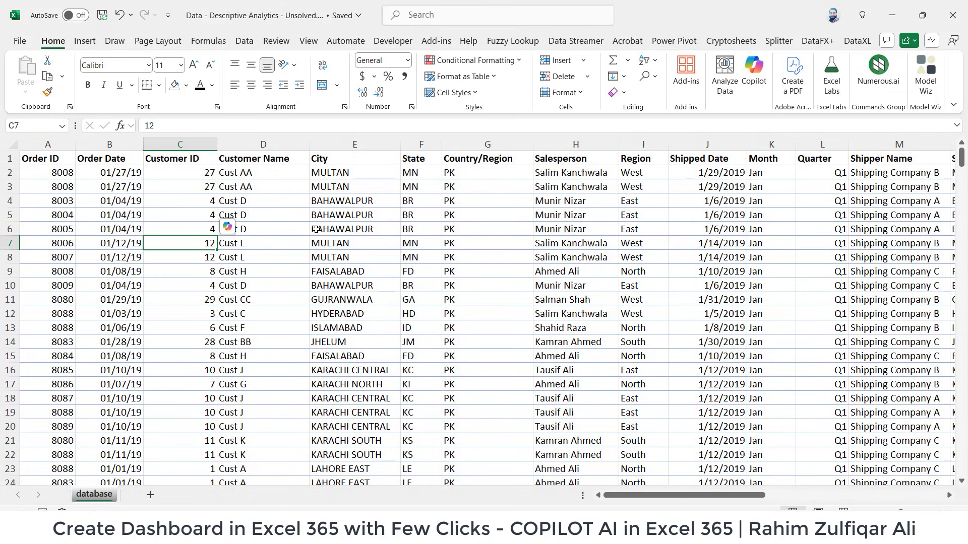
{"action": "left_click", "coordinate": [106, 197]}
{"action": "key", "text": "ctrl+a"}
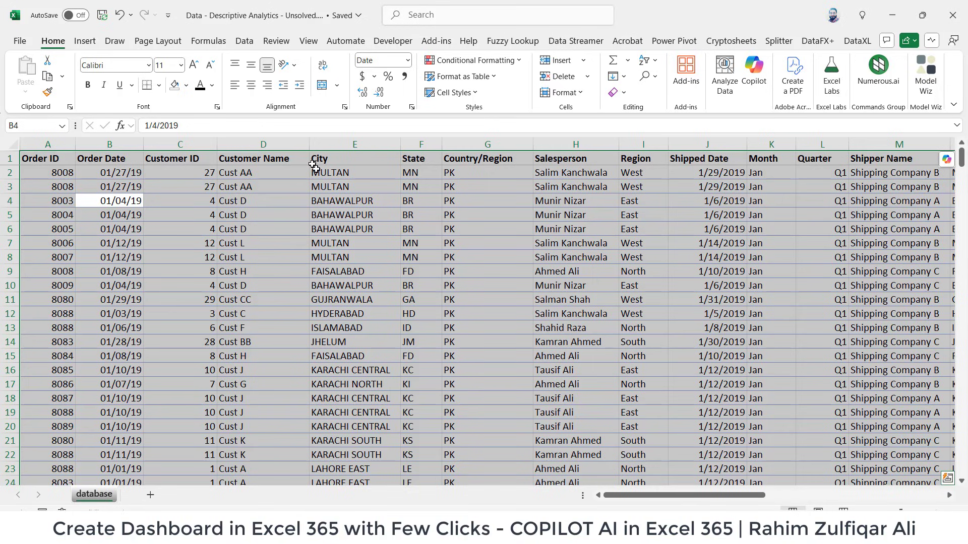
Convert $A$1:$X$370 into an Excel table, keeping 'My table has headers' checked
{"action": "left_click", "coordinate": [84, 41]}
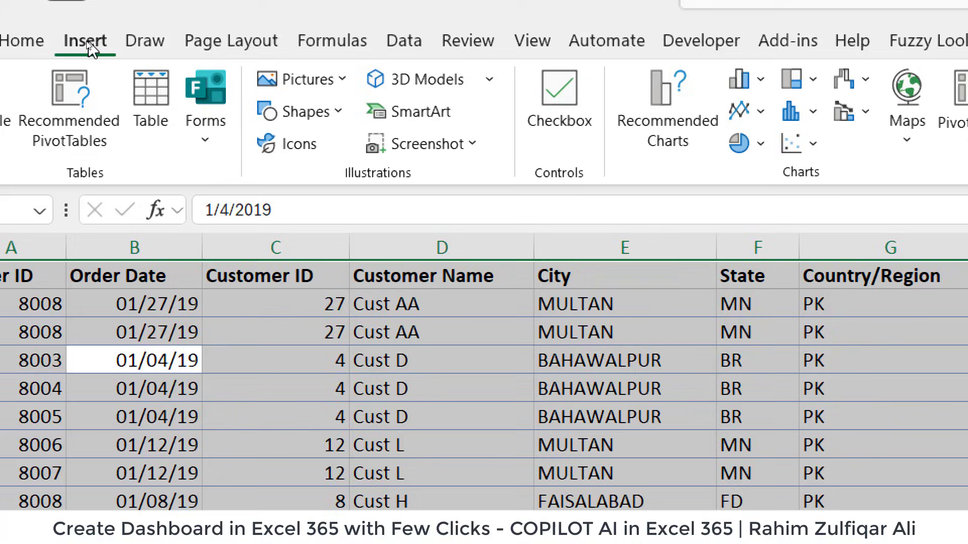
{"action": "left_click", "coordinate": [161, 101]}
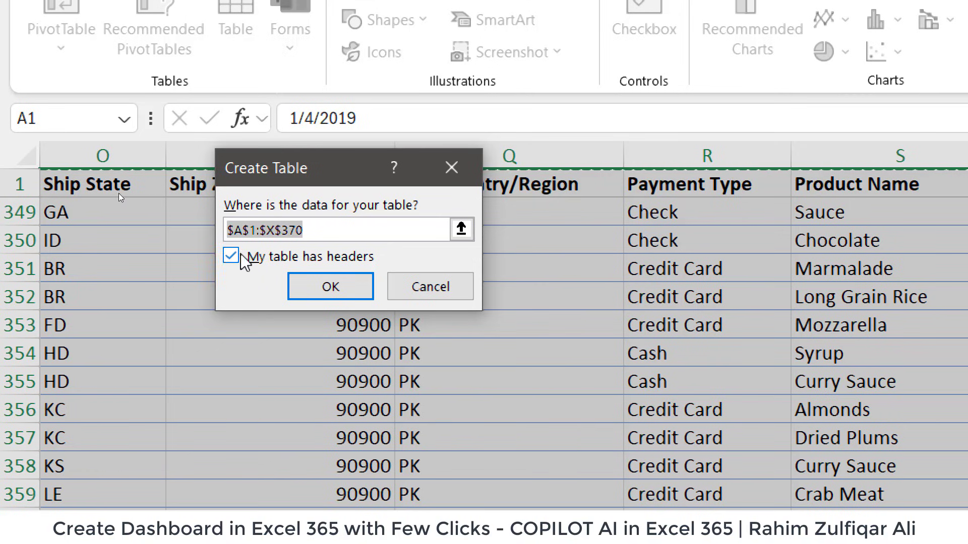
{"action": "left_click", "coordinate": [343, 290]}
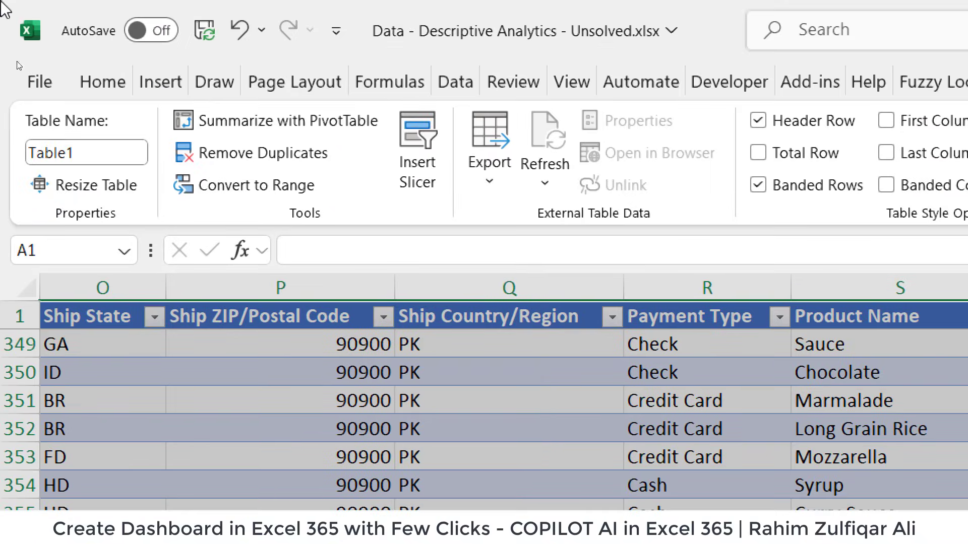
Name the order table 'Data', then go back to the Home tab and select a single cell
{"action": "left_click", "coordinate": [83, 154]}
{"action": "type", "text": "Data"}
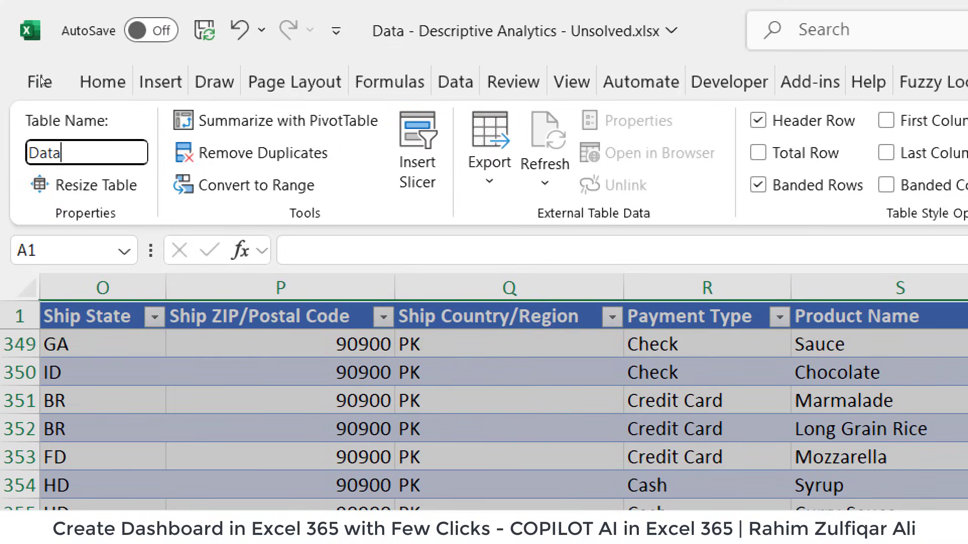
{"action": "key", "text": "Return"}
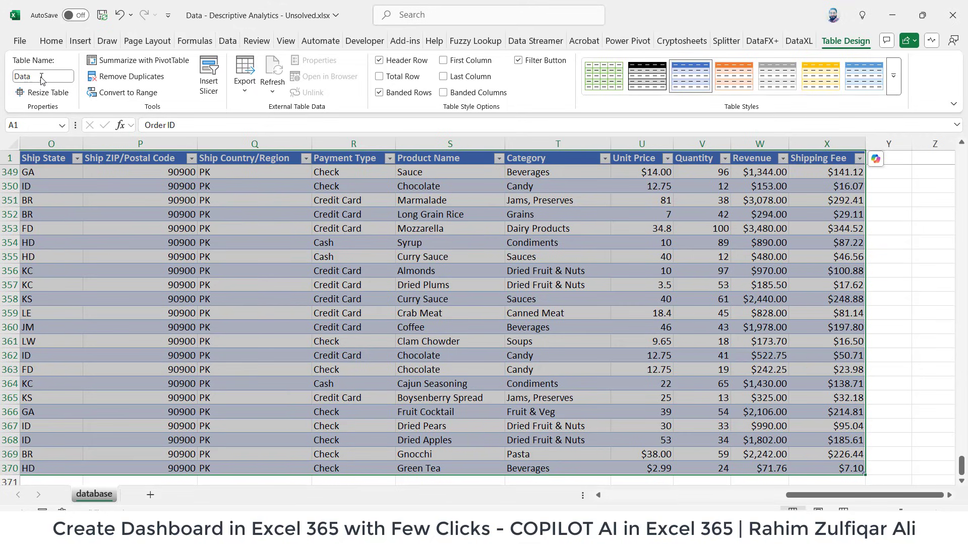
{"action": "left_click", "coordinate": [51, 41]}
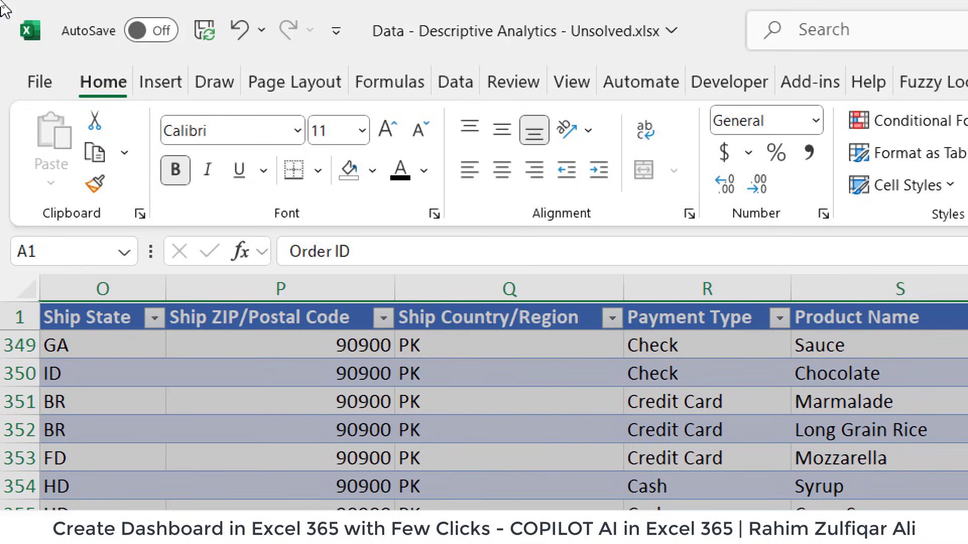
{"action": "left_click", "coordinate": [253, 366]}
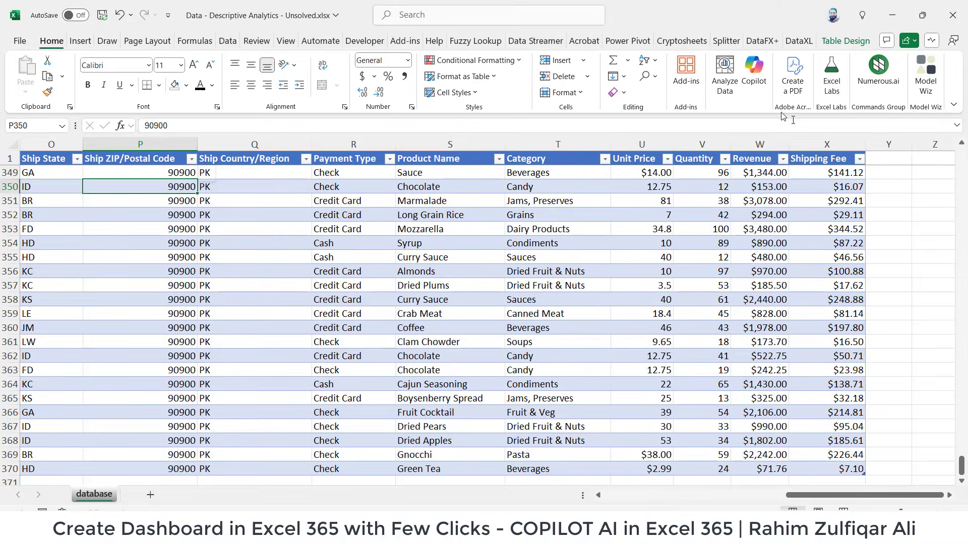
{"action": "left_click", "coordinate": [20, 42]}
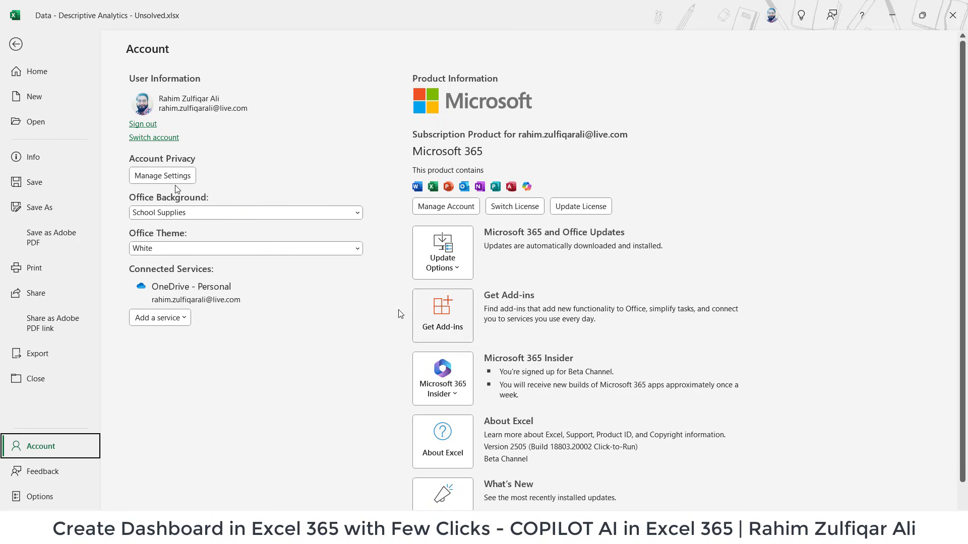
{"action": "left_click", "coordinate": [19, 58]}
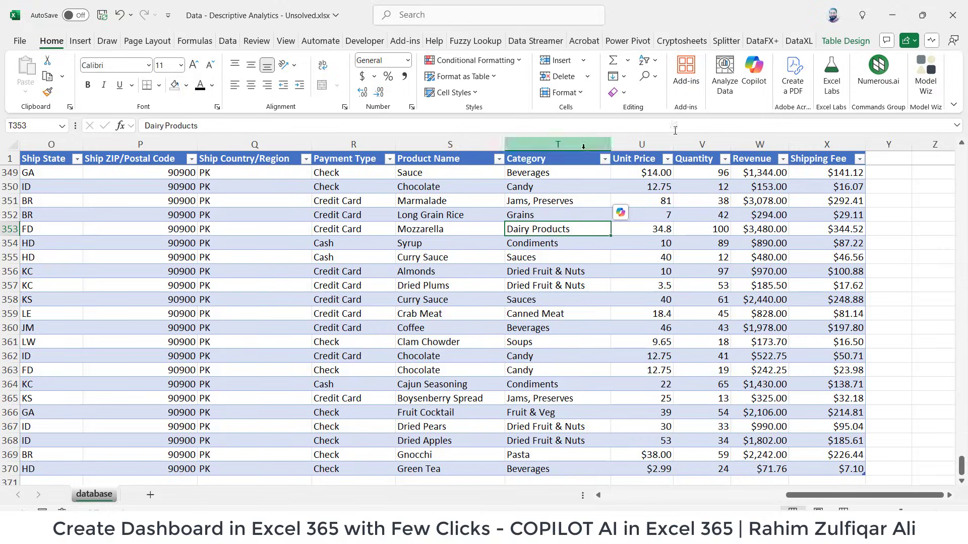
Open the Copilot pane from the Home ribbon and turn AutoSave on
{"action": "left_click", "coordinate": [760, 77]}
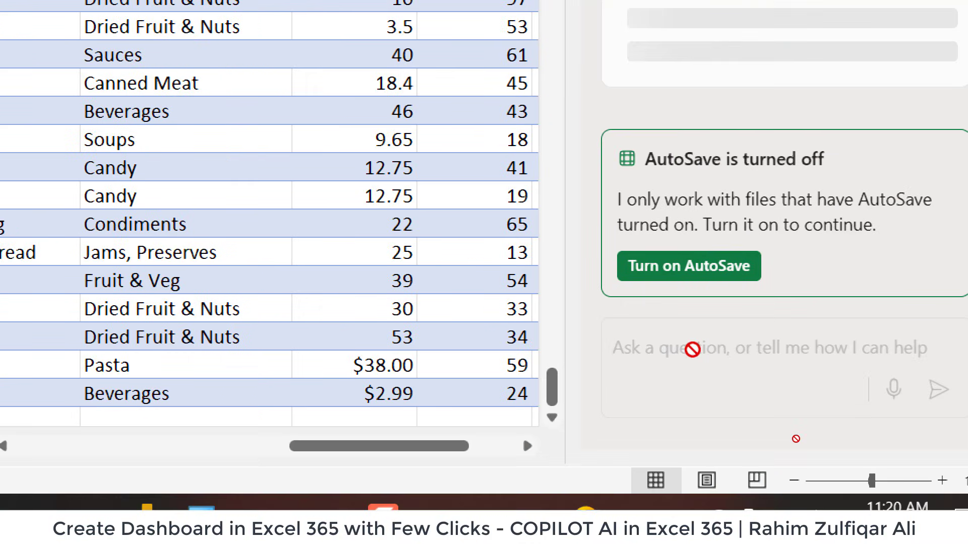
{"action": "left_click", "coordinate": [664, 274]}
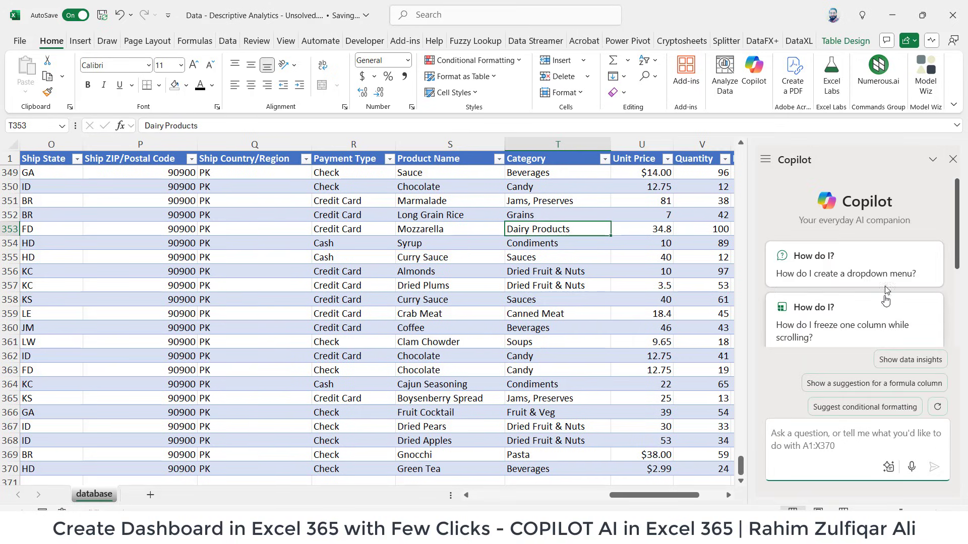
{"action": "scroll", "coordinate": [872, 265], "scroll_direction": "down", "scroll_amount": 3}
{"action": "scroll", "coordinate": [872, 266], "scroll_direction": "down", "scroll_amount": 1}
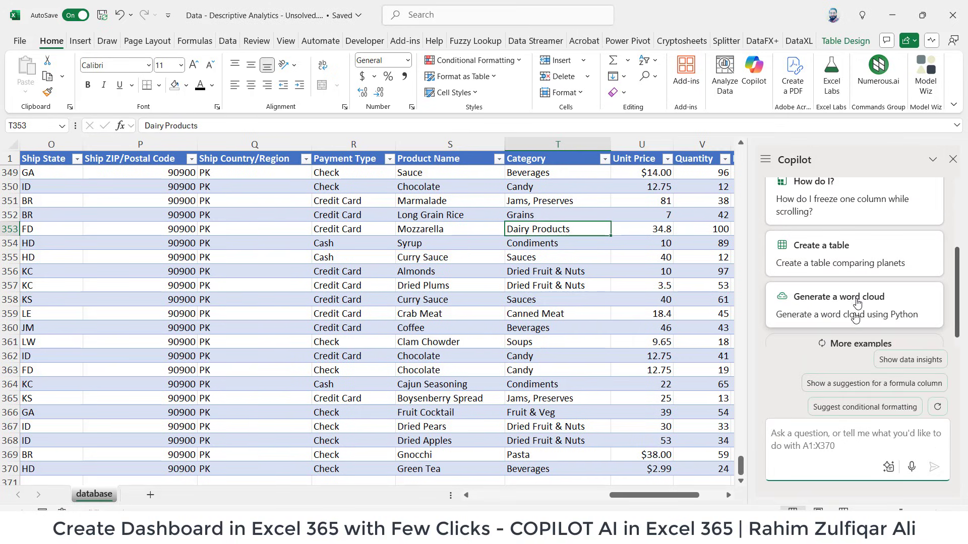
{"action": "scroll", "coordinate": [858, 266], "scroll_direction": "up", "scroll_amount": 5}
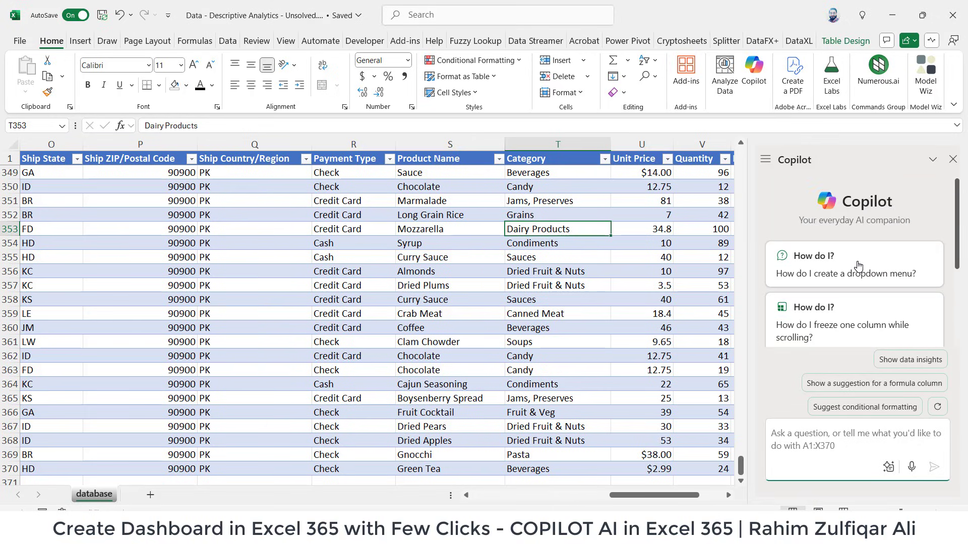
{"action": "scroll", "coordinate": [859, 266], "scroll_direction": "down", "scroll_amount": 5}
{"action": "scroll", "coordinate": [858, 266], "scroll_direction": "down", "scroll_amount": 1}
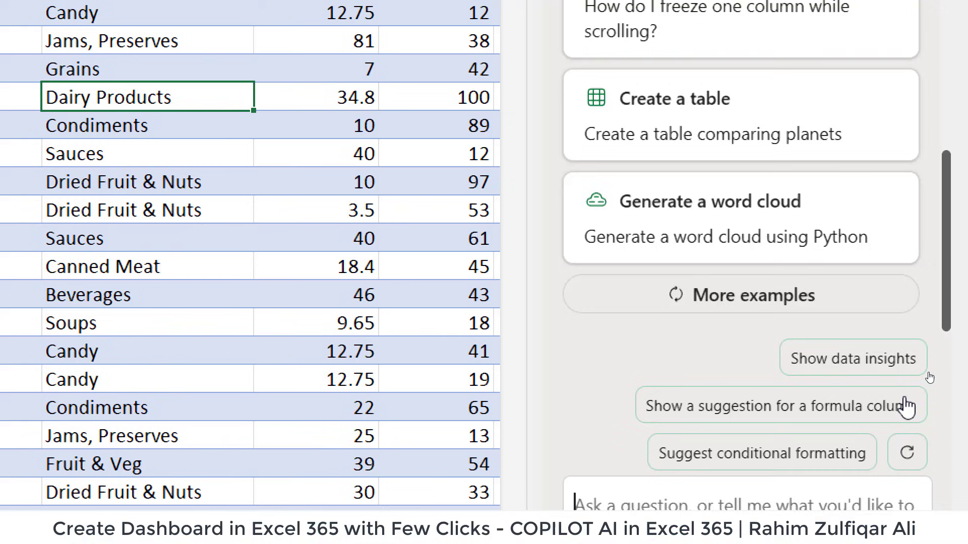
Have Copilot show data insights and add all insight charts to a new sheet, Sheet1
{"action": "left_click", "coordinate": [832, 362]}
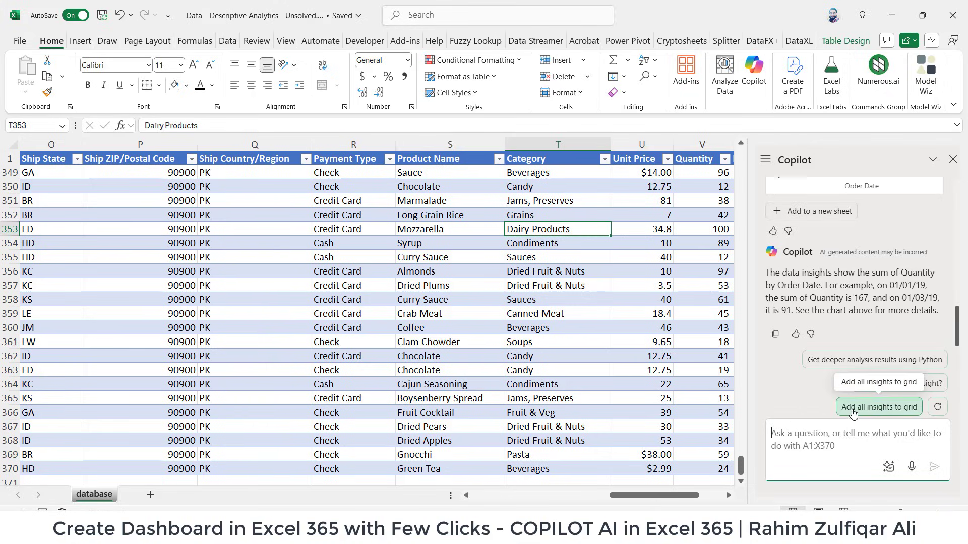
{"action": "left_click", "coordinate": [880, 407]}
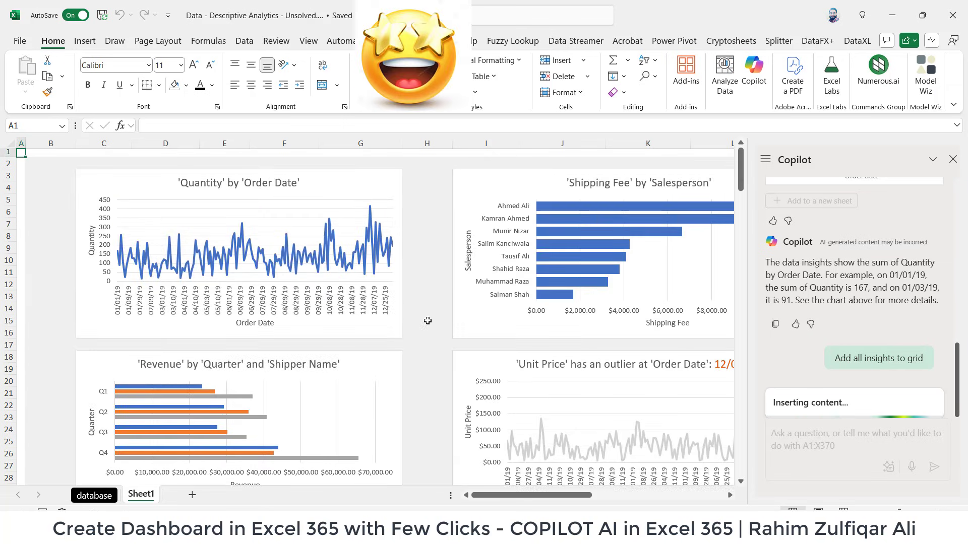
Scroll through Sheet1's Category and Product Name charts down to the PivotTable sources
{"action": "scroll", "coordinate": [425, 320], "scroll_direction": "down", "scroll_amount": 7}
{"action": "scroll", "coordinate": [427, 323], "scroll_direction": "up", "scroll_amount": 7}
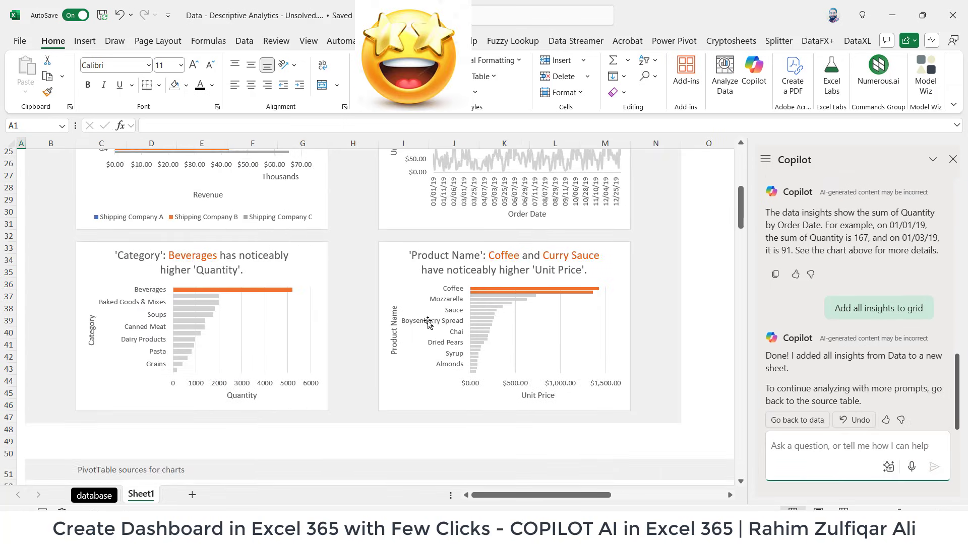
{"action": "scroll", "coordinate": [427, 323], "scroll_direction": "down", "scroll_amount": 20}
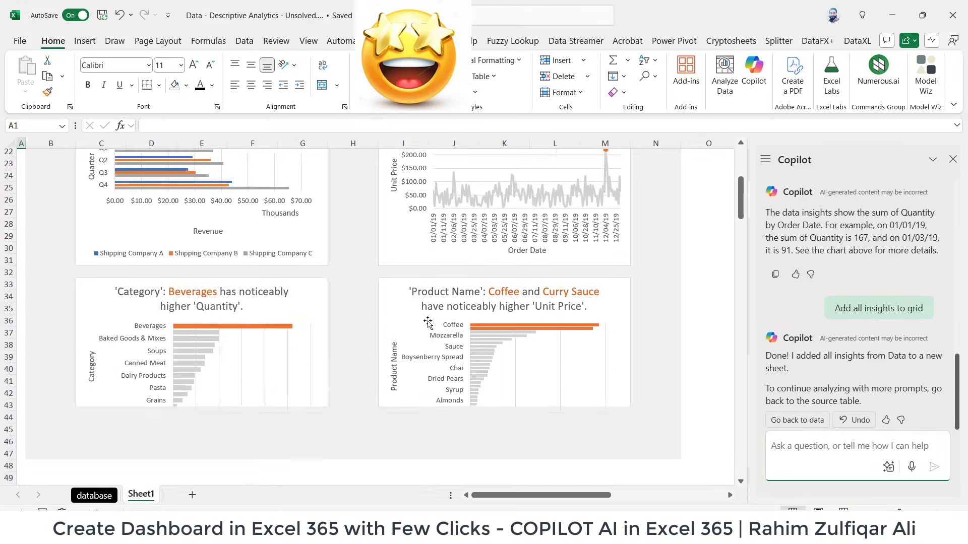
{"action": "scroll", "coordinate": [427, 322], "scroll_direction": "up", "scroll_amount": 20}
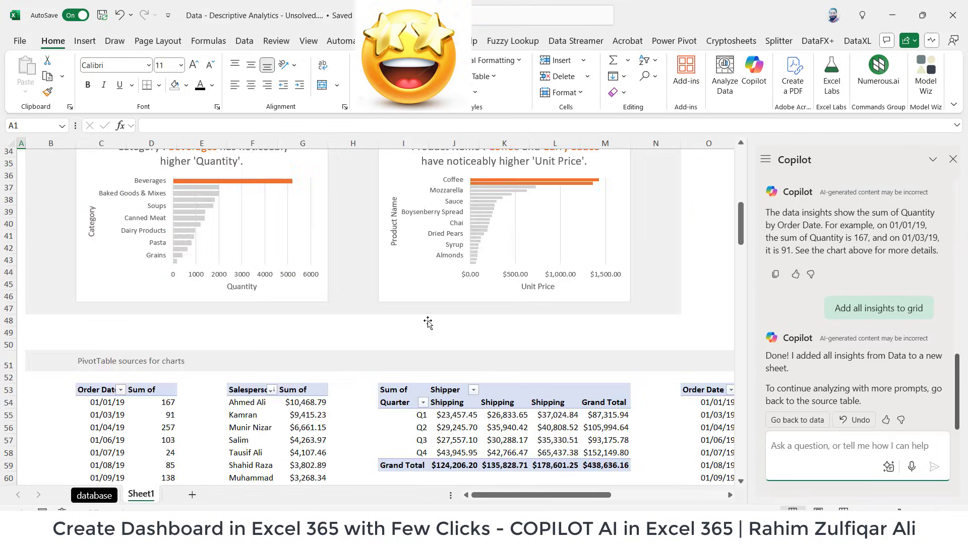
{"action": "scroll", "coordinate": [427, 323], "scroll_direction": "down", "scroll_amount": 2}
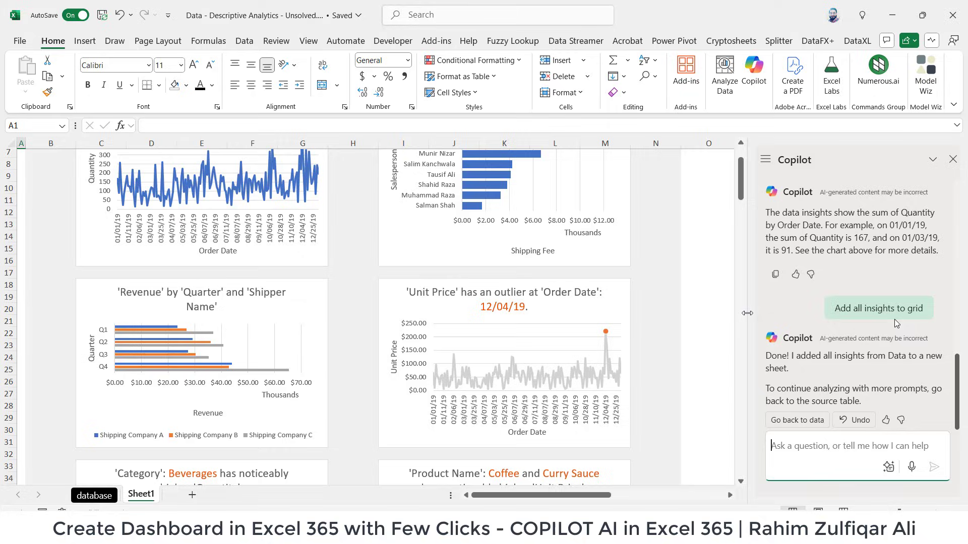
{"action": "scroll", "coordinate": [272, 318], "scroll_direction": "down", "scroll_amount": 4}
{"action": "scroll", "coordinate": [272, 318], "scroll_direction": "up", "scroll_amount": 6}
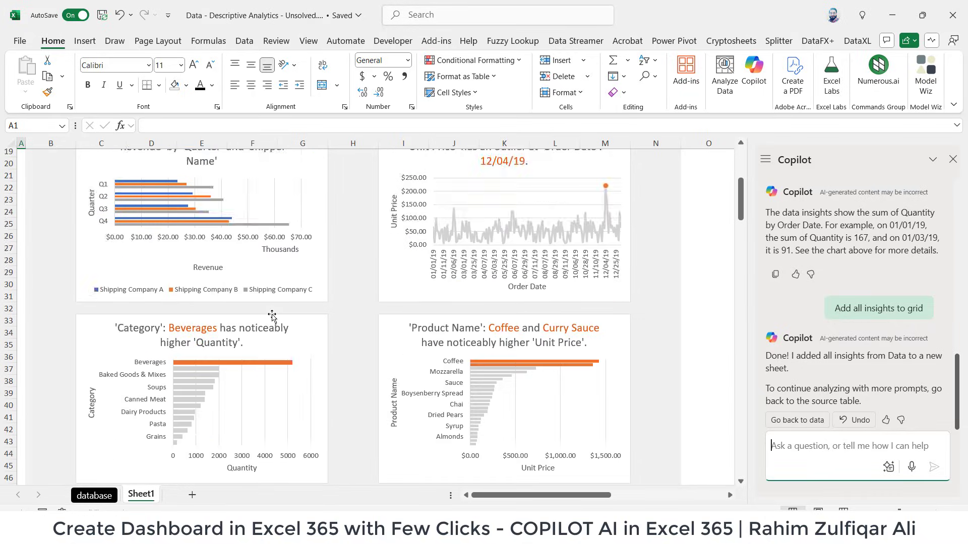
{"action": "scroll", "coordinate": [272, 318], "scroll_direction": "down", "scroll_amount": 13}
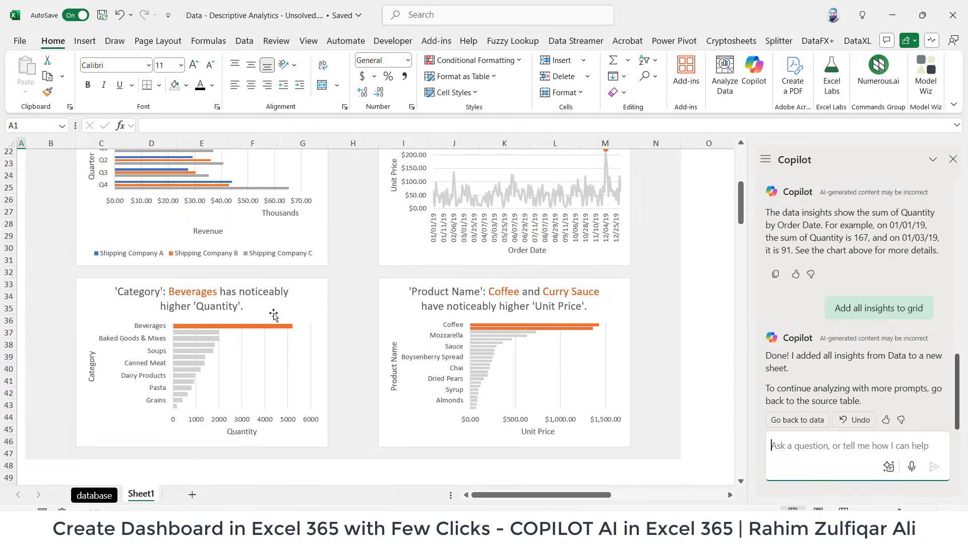
From the Salesperson pivot table, insert a slicer on the Region field
{"action": "left_click", "coordinate": [290, 350]}
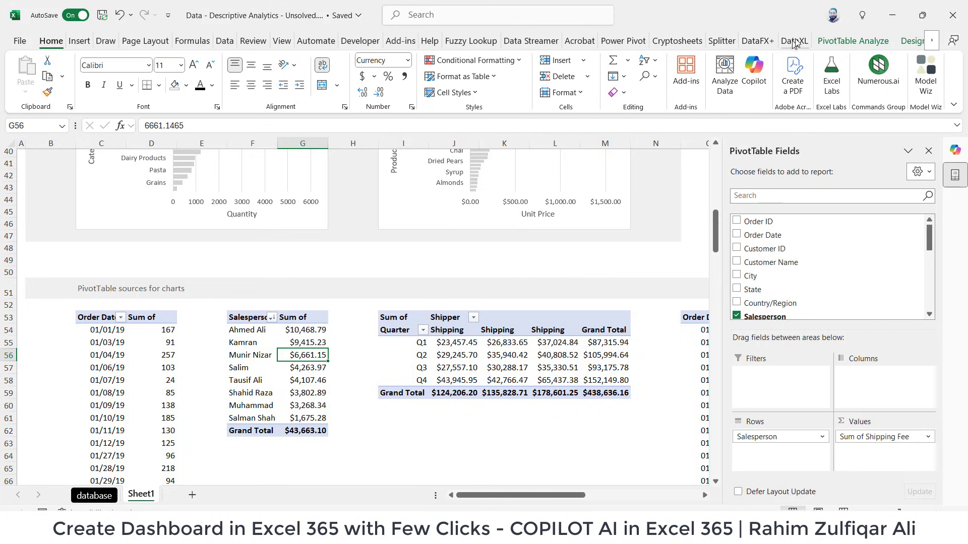
{"action": "left_click", "coordinate": [878, 43]}
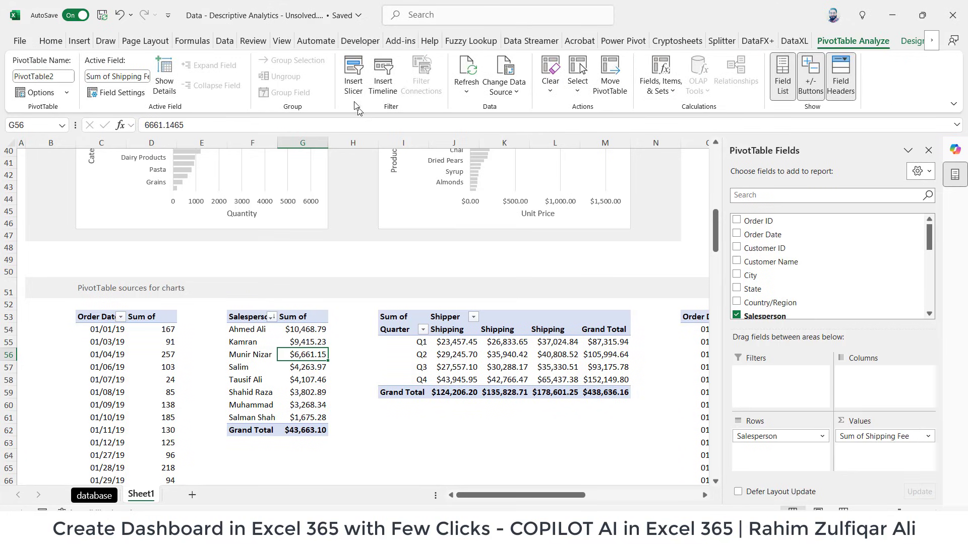
{"action": "left_click", "coordinate": [353, 76]}
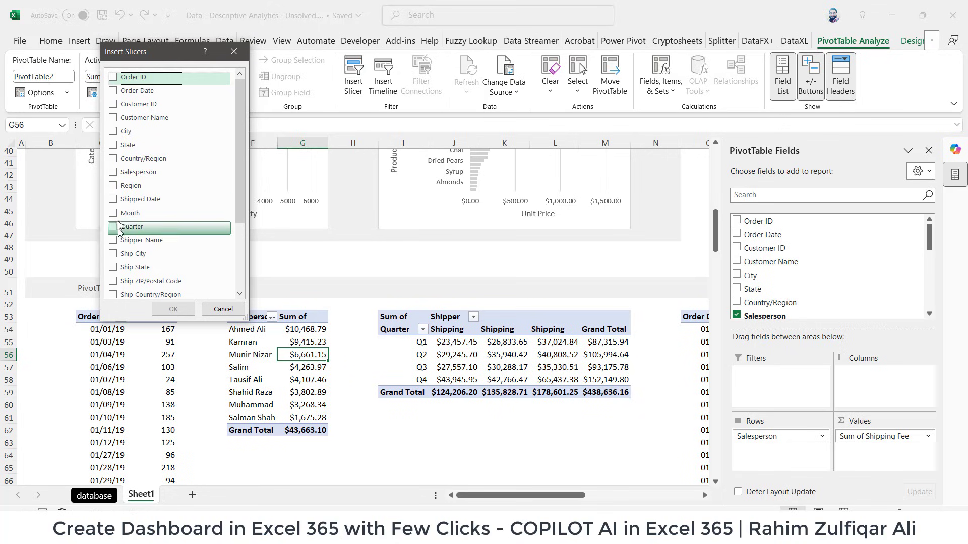
{"action": "left_click", "coordinate": [114, 186]}
{"action": "left_click", "coordinate": [172, 309]}
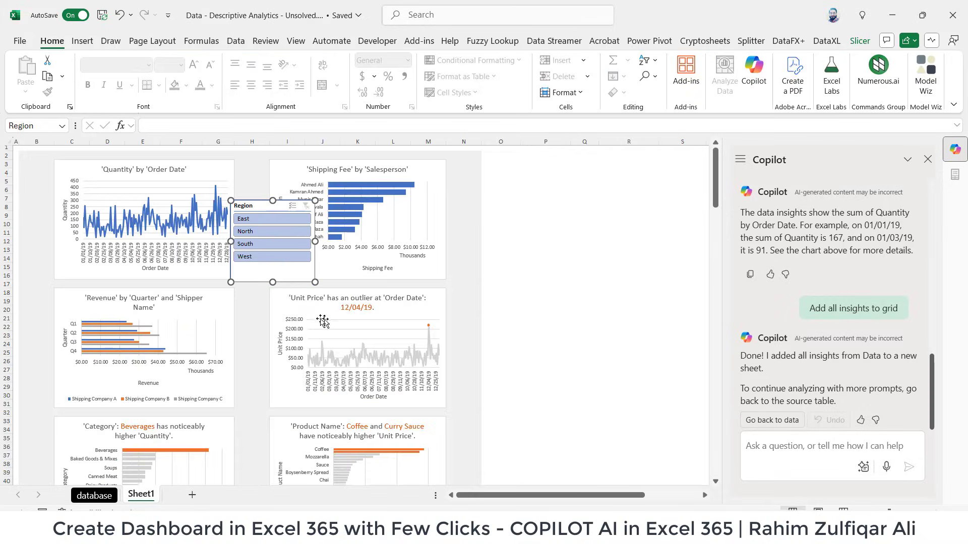
Use Report Connections to link the Region slicer to PivotTable1 through PivotTable6
{"action": "right_click", "coordinate": [259, 209]}
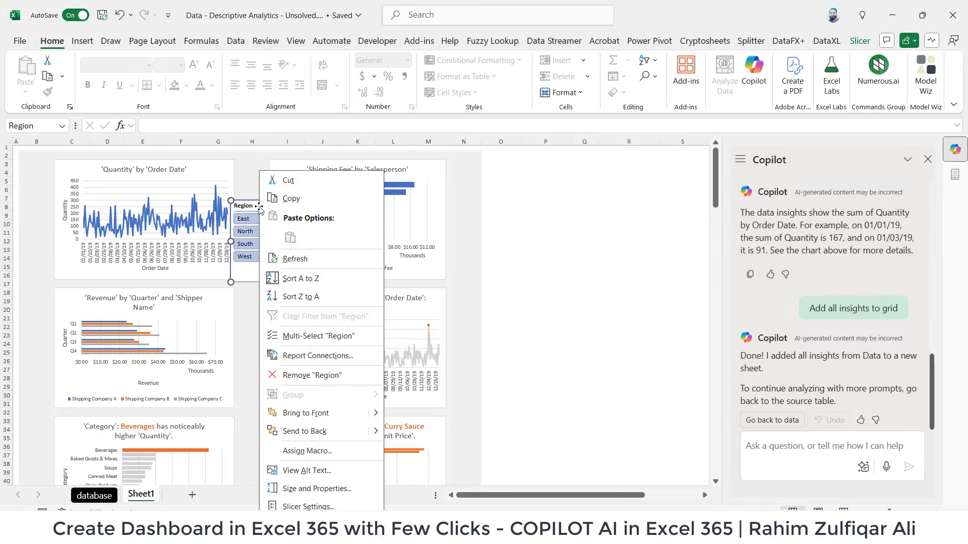
{"action": "left_click", "coordinate": [316, 356]}
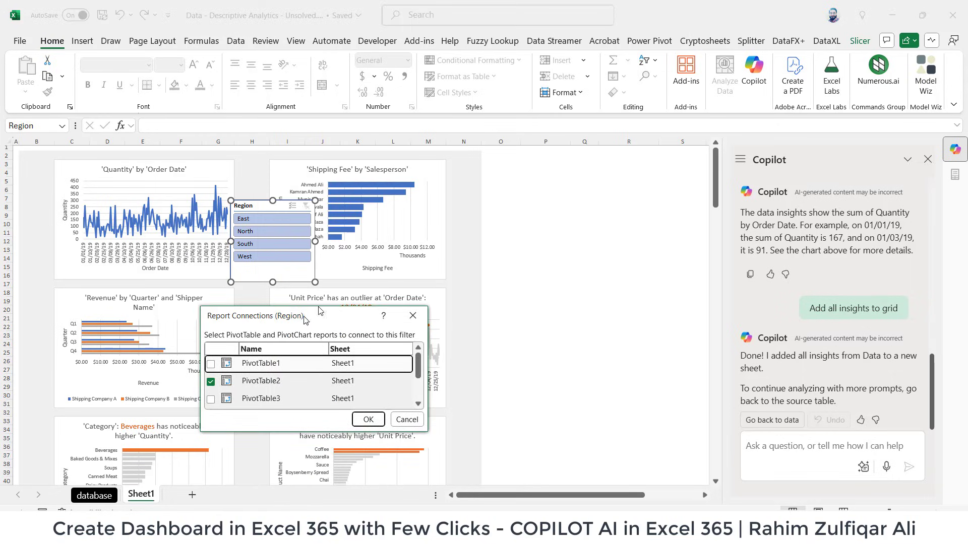
{"action": "left_click_drag", "start_coordinate": [306, 321], "coordinate": [490, 146]}
{"action": "left_click_drag", "start_coordinate": [609, 254], "coordinate": [673, 379]}
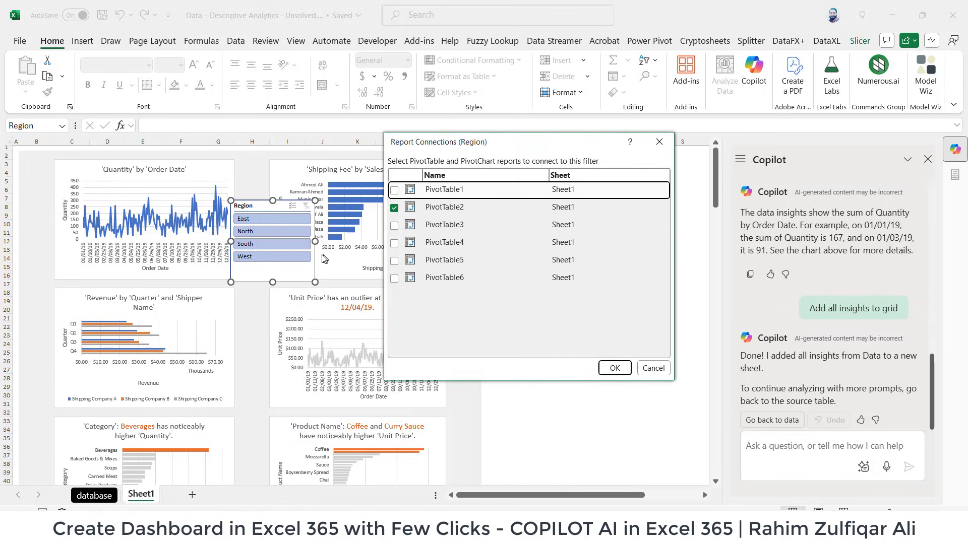
{"action": "left_click", "coordinate": [394, 278]}
{"action": "left_click", "coordinate": [394, 260]}
{"action": "left_click", "coordinate": [394, 243]}
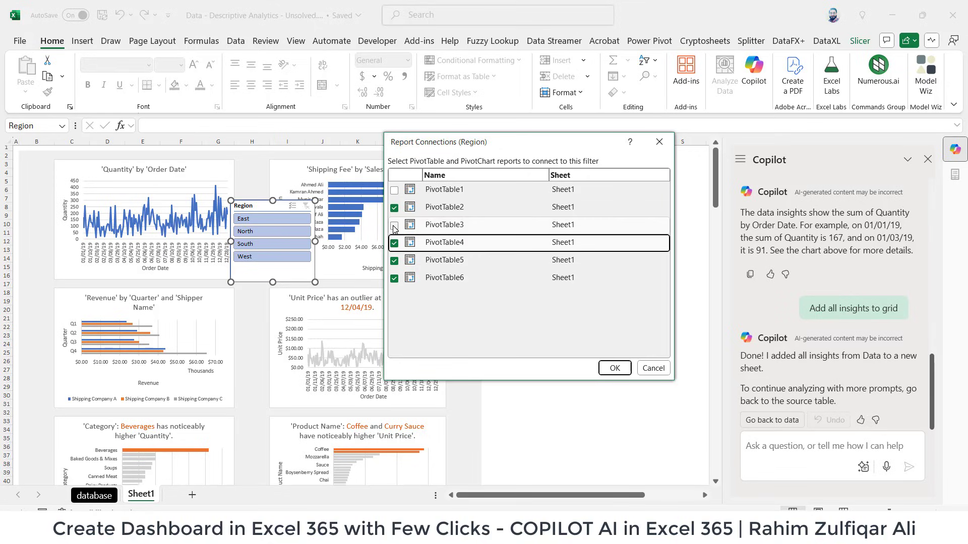
{"action": "left_click", "coordinate": [394, 226]}
{"action": "left_click", "coordinate": [395, 190]}
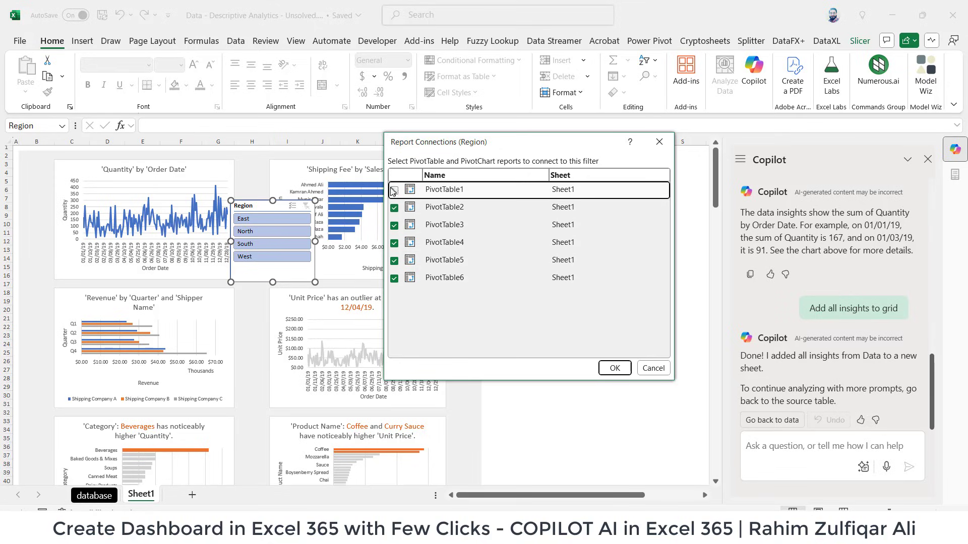
{"action": "left_click", "coordinate": [607, 366]}
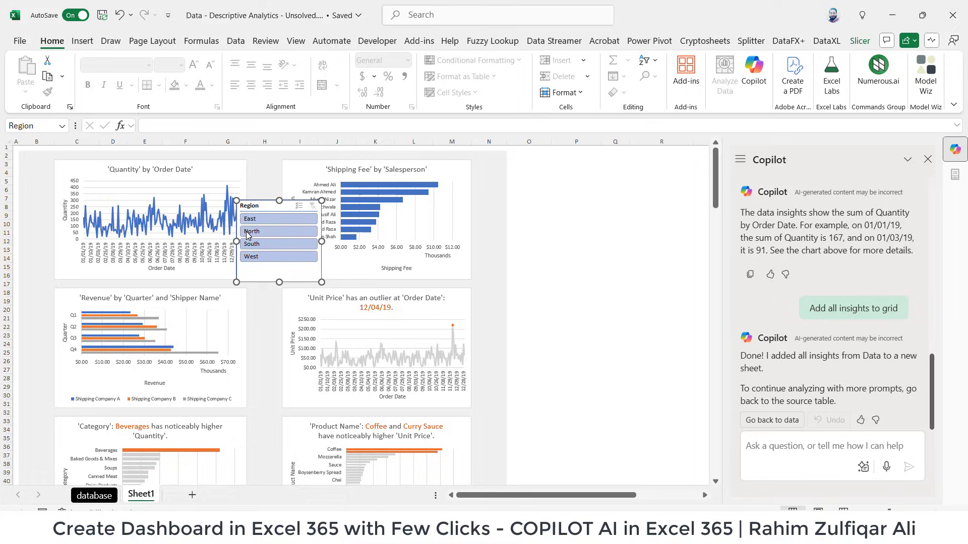
Filter the charts by North, South, East and West in turn, then clear the Region filter
{"action": "left_click", "coordinate": [246, 231]}
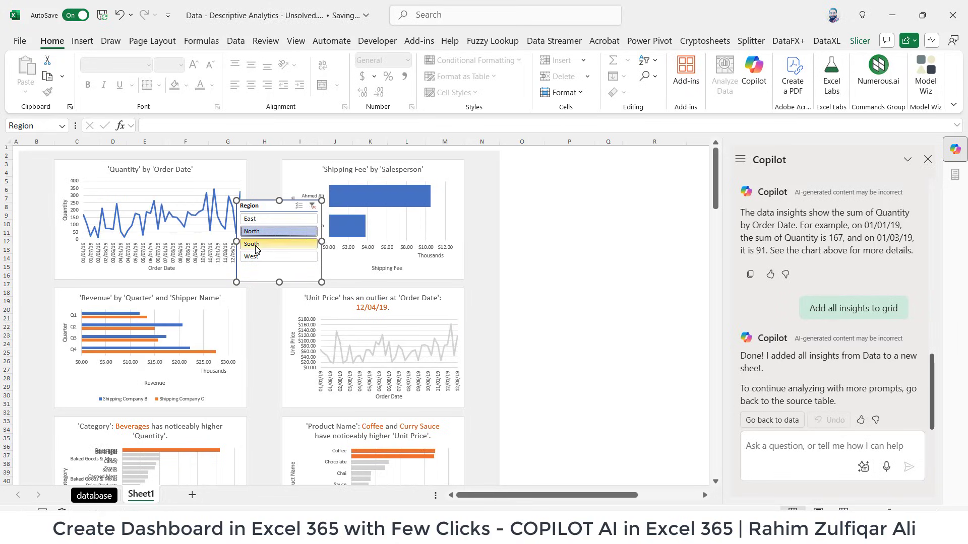
{"action": "left_click", "coordinate": [255, 245]}
{"action": "left_click", "coordinate": [254, 256]}
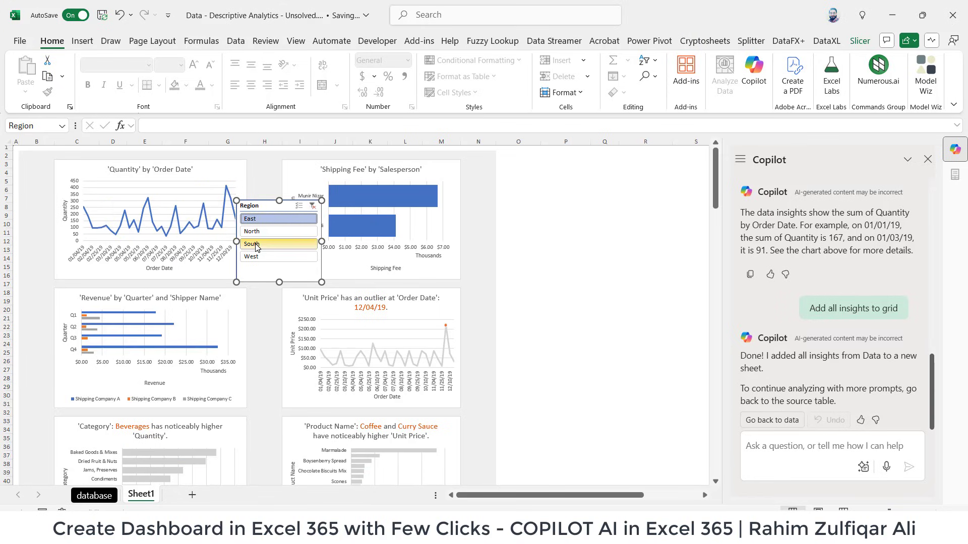
{"action": "left_click", "coordinate": [255, 257]}
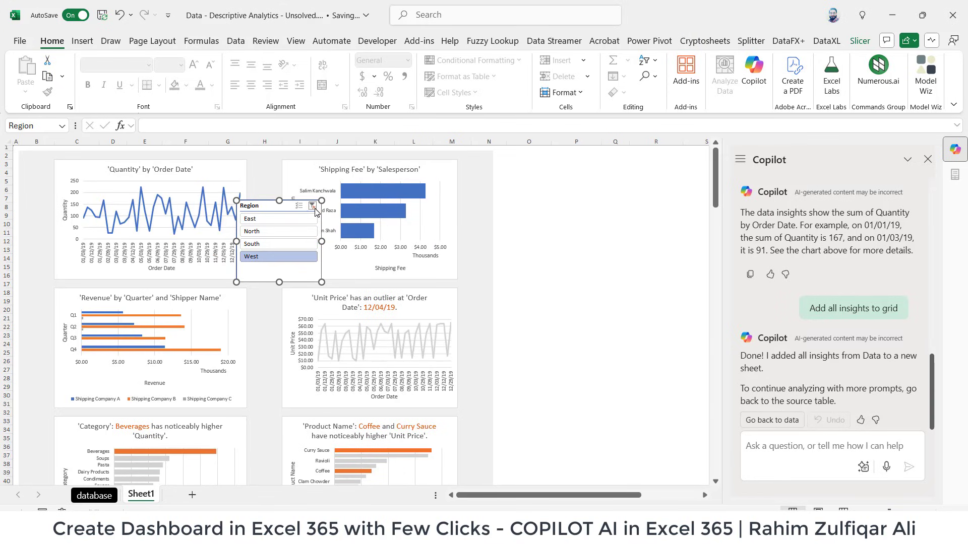
{"action": "left_click", "coordinate": [313, 206]}
{"action": "left_click", "coordinate": [264, 316]}
{"action": "scroll", "coordinate": [264, 316], "scroll_direction": "down", "scroll_amount": 11}
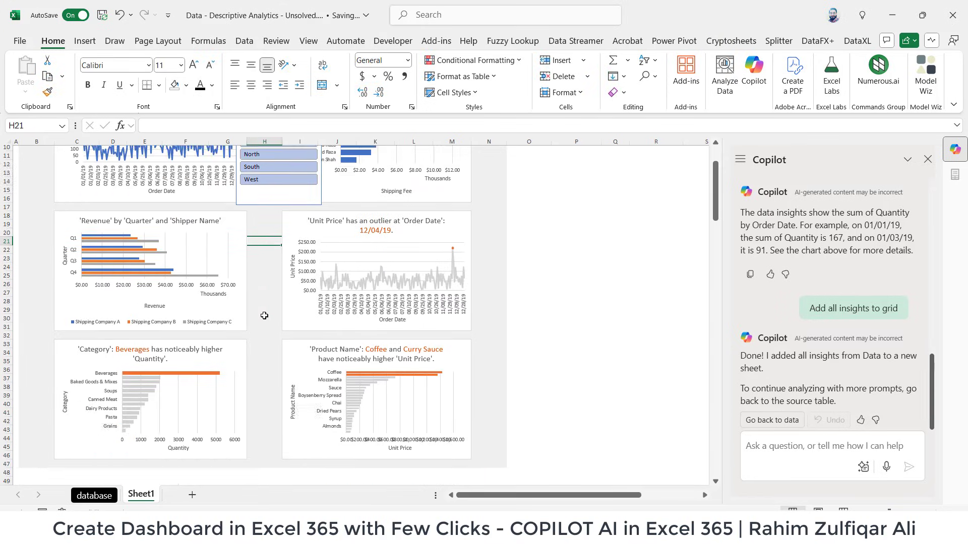